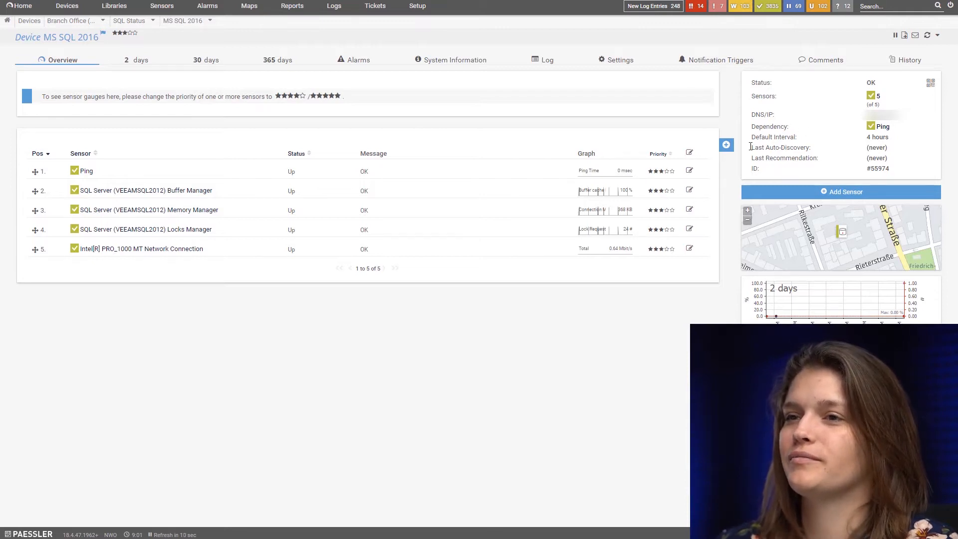
Start adding a sensor to the MS SQL 2016 device and filter the sensor types by Windows, WMI and the search term "netw".
left_click(711, 146)
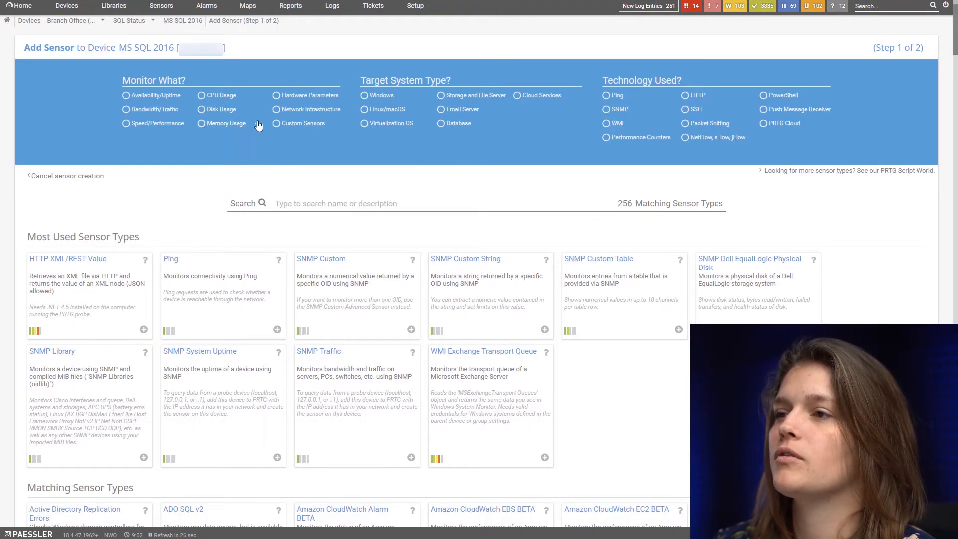
left_click(367, 98)
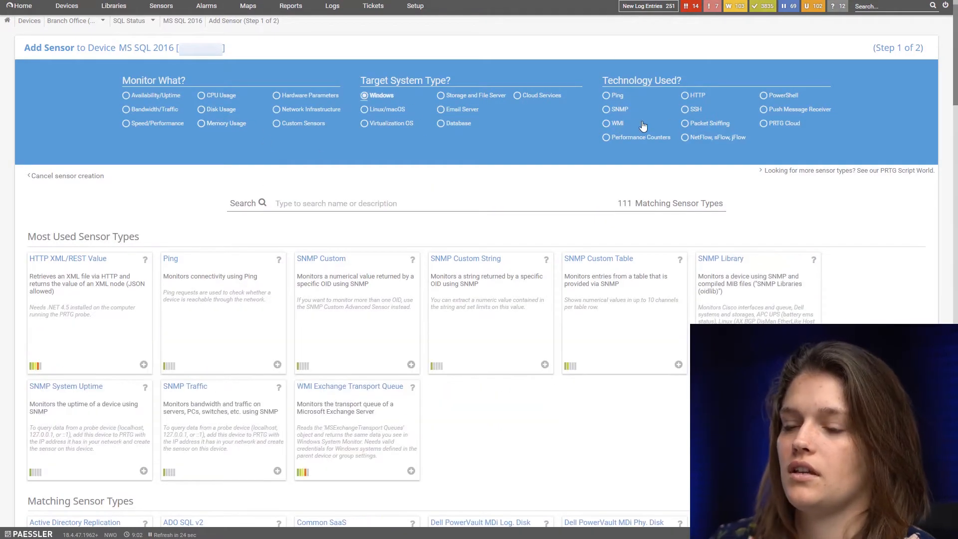
left_click(608, 125)
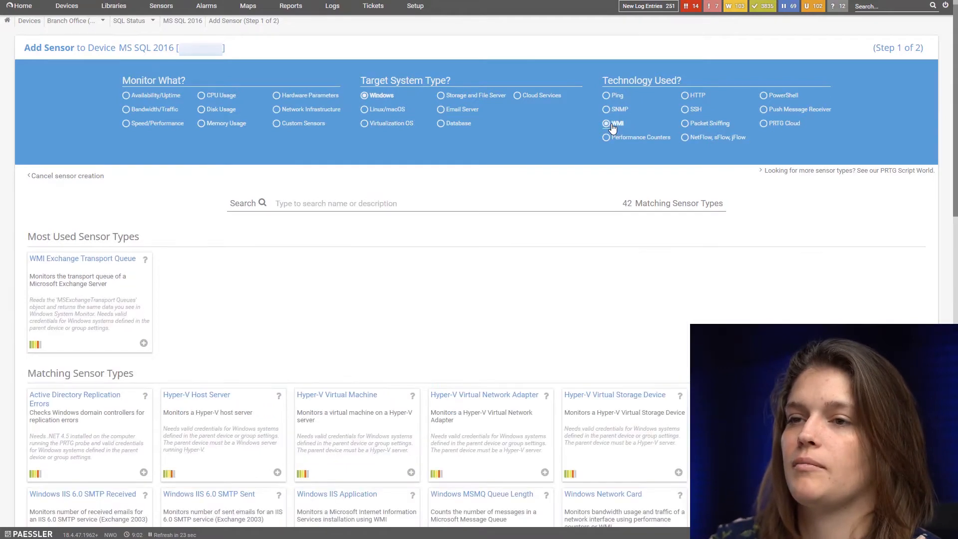
left_click(387, 206)
type("n")
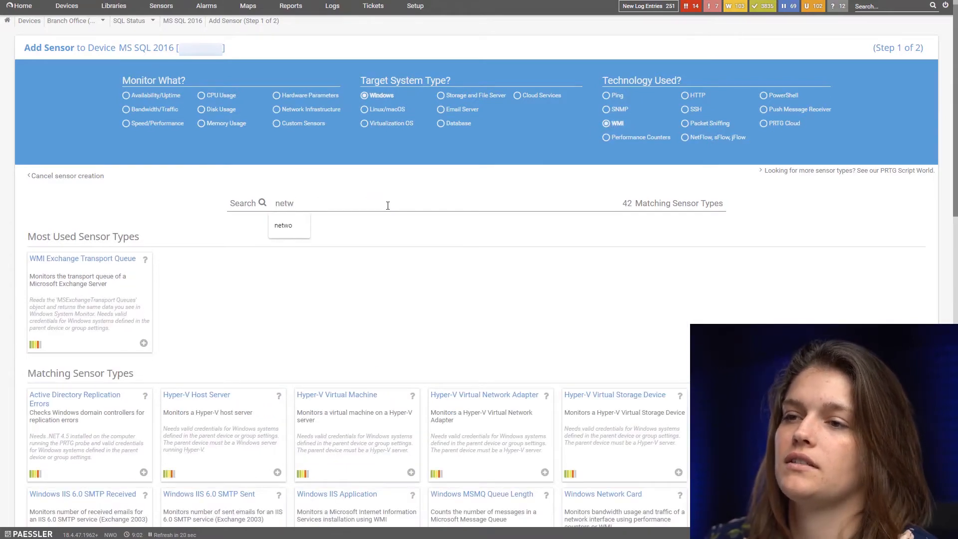
type("etw")
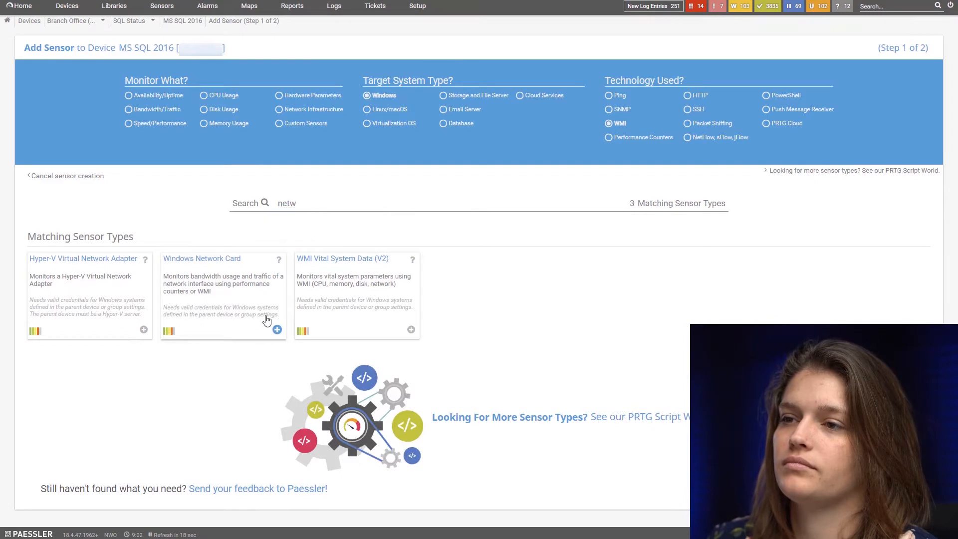
Create a Windows Network Card sensor for the Intel[R] PRO_1000 MT Network Connection and scan the new sensor immediately.
left_click(267, 319)
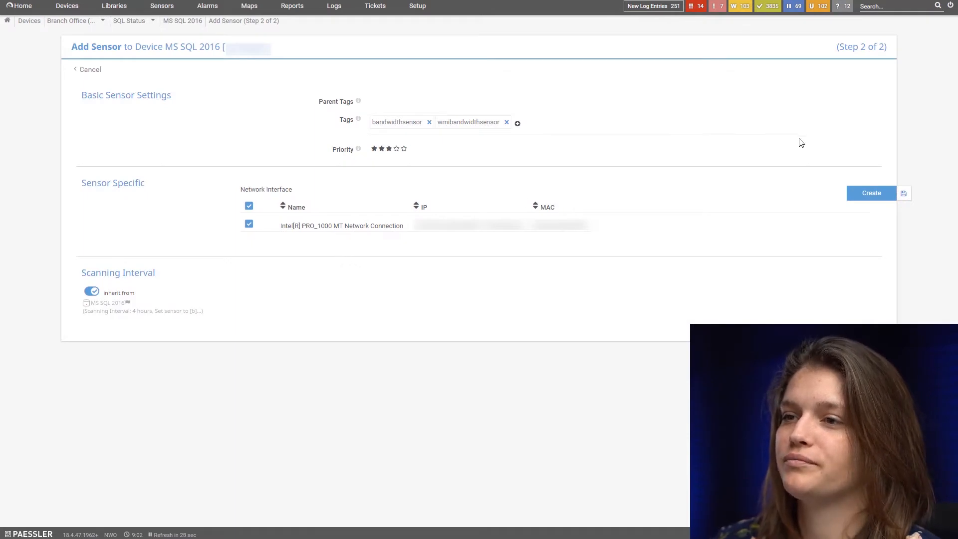
left_click(873, 198)
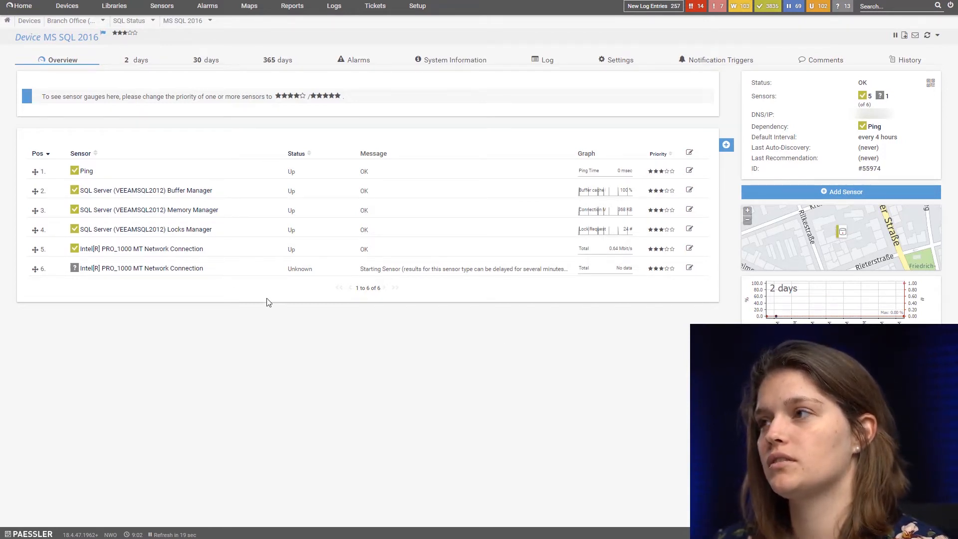
left_click(175, 268)
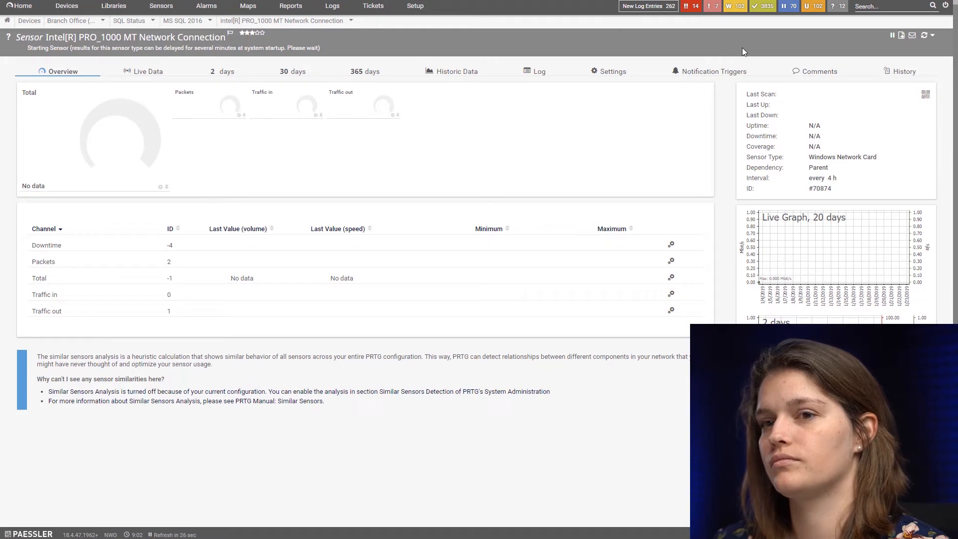
left_click(923, 35)
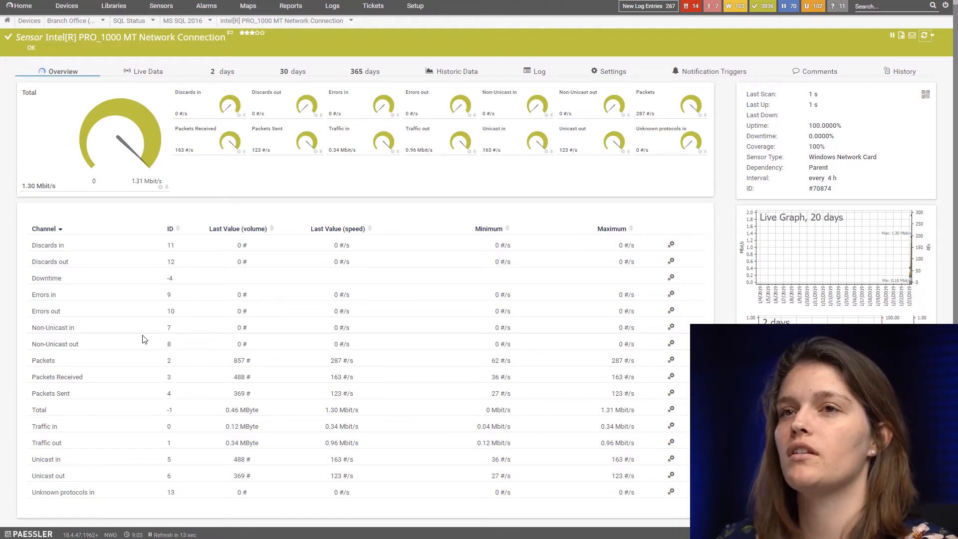
Start adding an SNMP Traffic sensor to the ProCurve Switch 2810-24G, filtering the sensor types by SNMP technology.
mouse_move(22, 6)
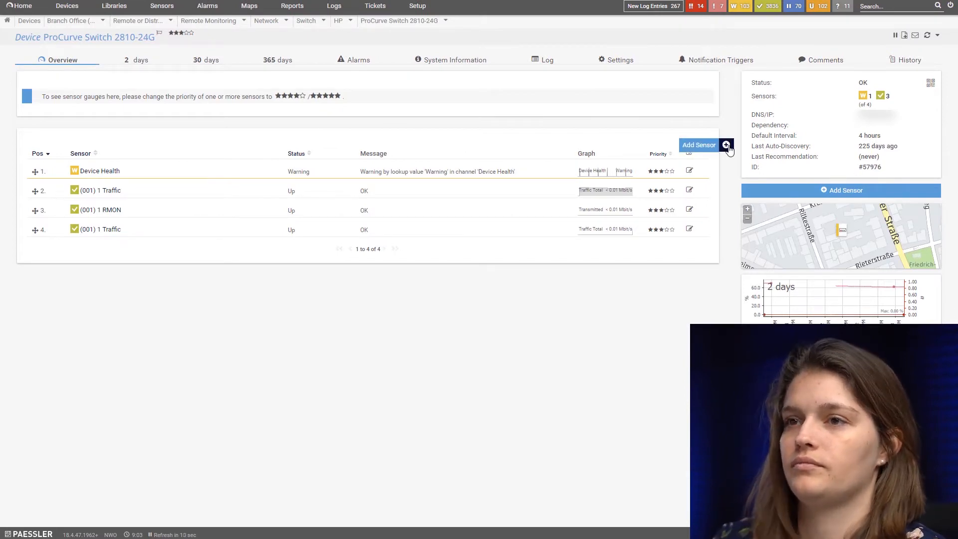
left_click(705, 148)
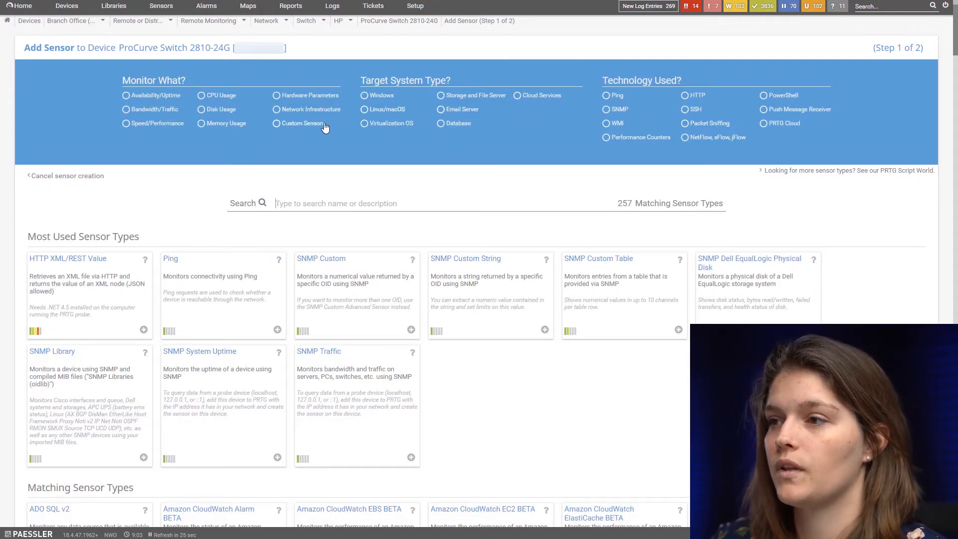
left_click(620, 110)
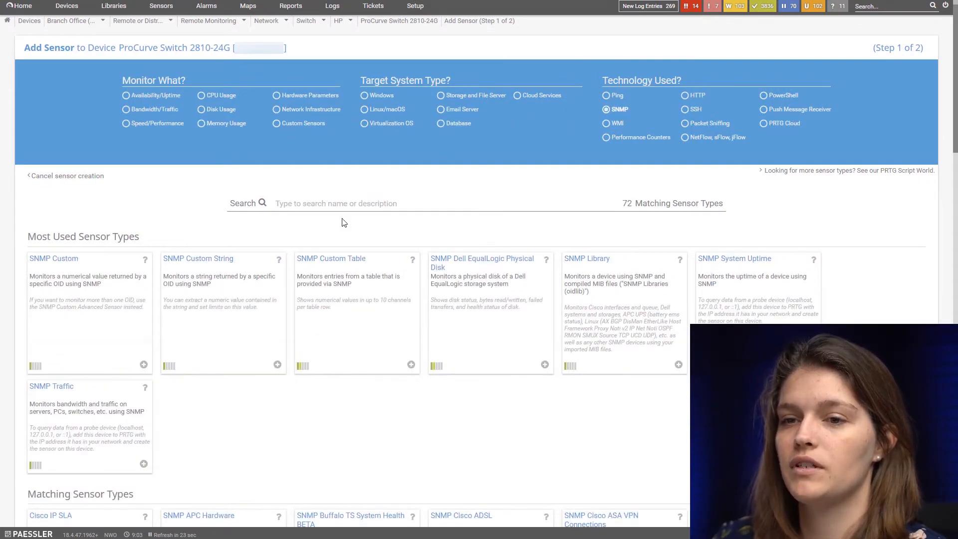
left_click(125, 453)
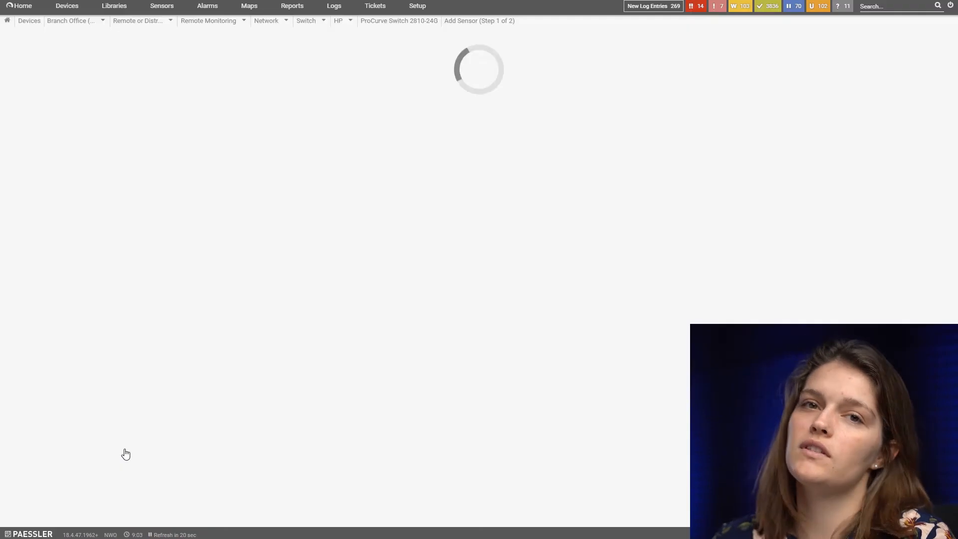
Select the interfaces (001) 1 Traffic and (002) 2 Traffic and create the SNMP Traffic sensors with the default channel and status settings.
scroll(208, 382, "down", 1)
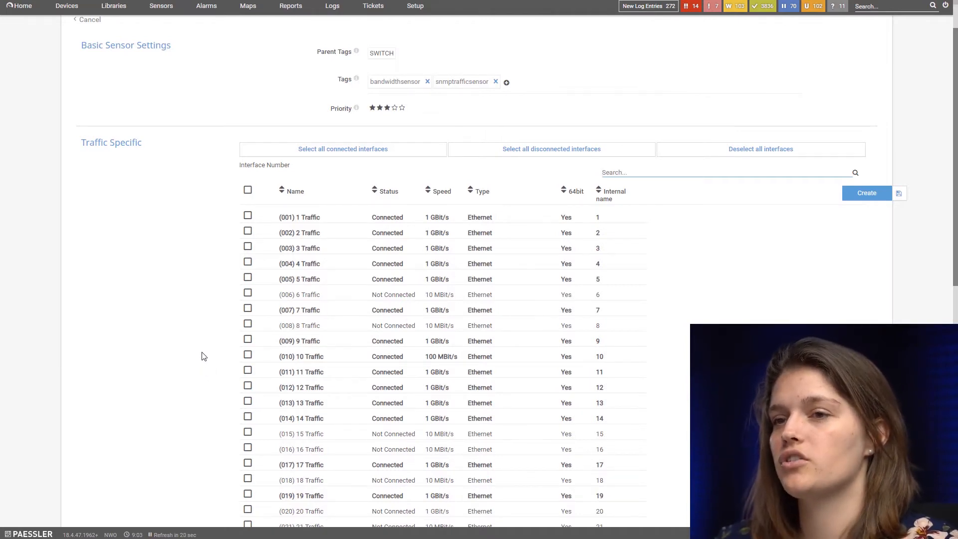
left_click(248, 215)
left_click(248, 231)
scroll(819, 264, "down", 5)
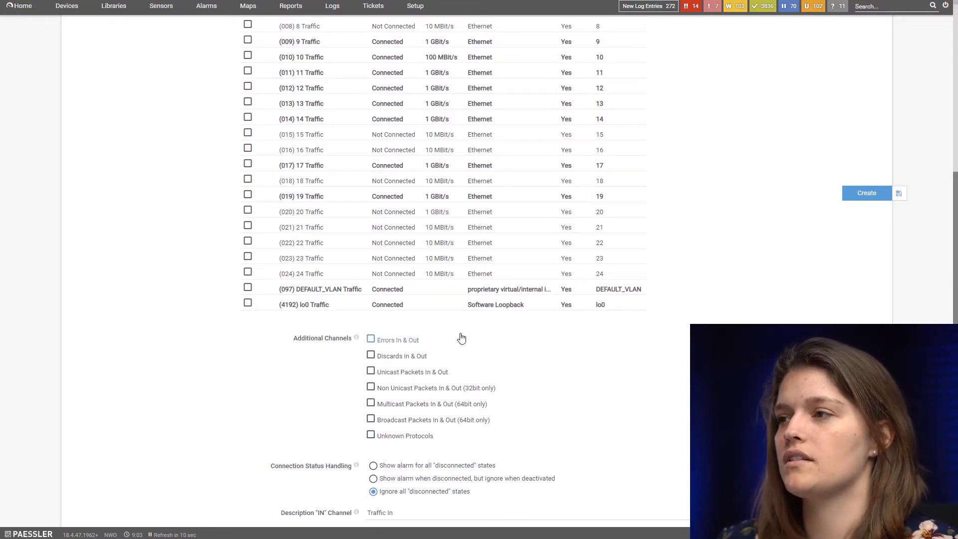
scroll(466, 321, "down", 4)
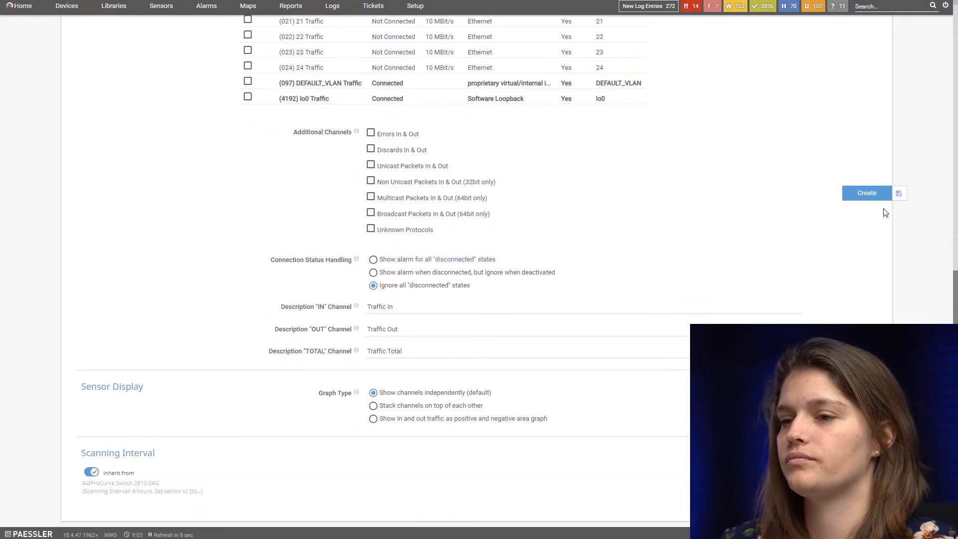
left_click(874, 199)
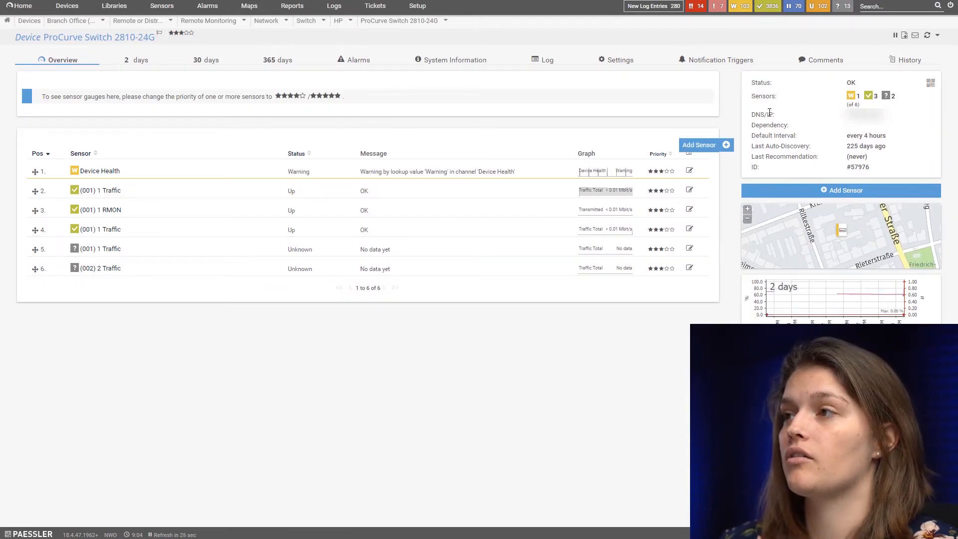
Scan the switch immediately, check the new (001) 1 Traffic sensor's overview and return to the switch.
left_click(928, 37)
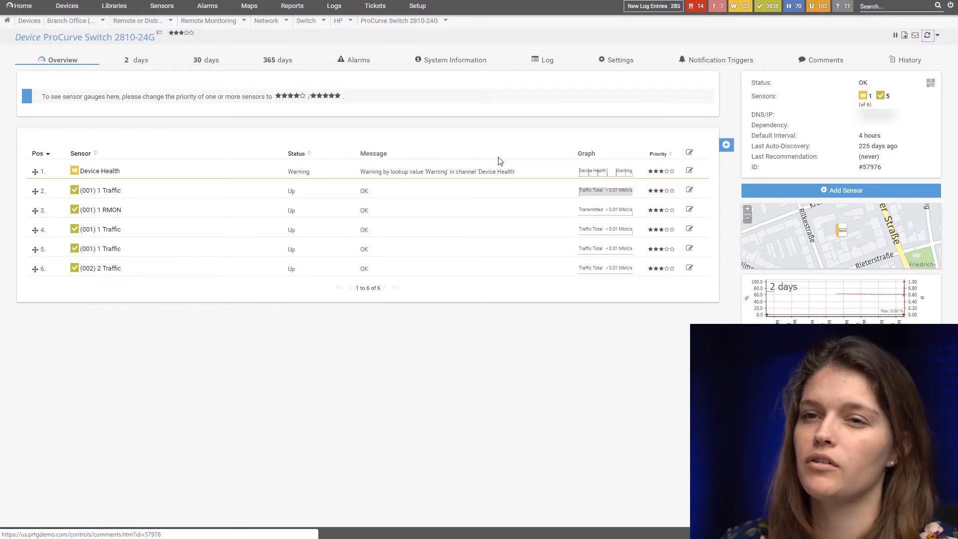
left_click(102, 255)
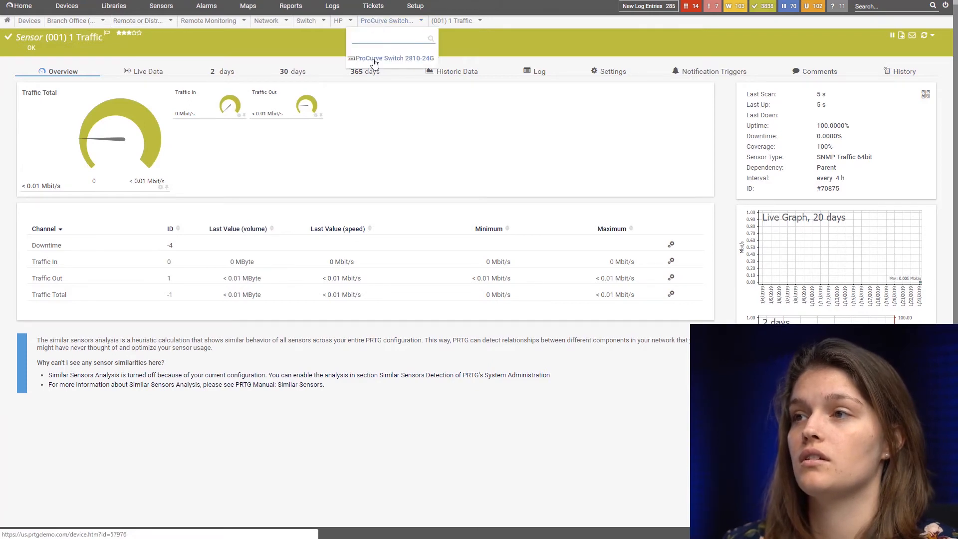
left_click(375, 58)
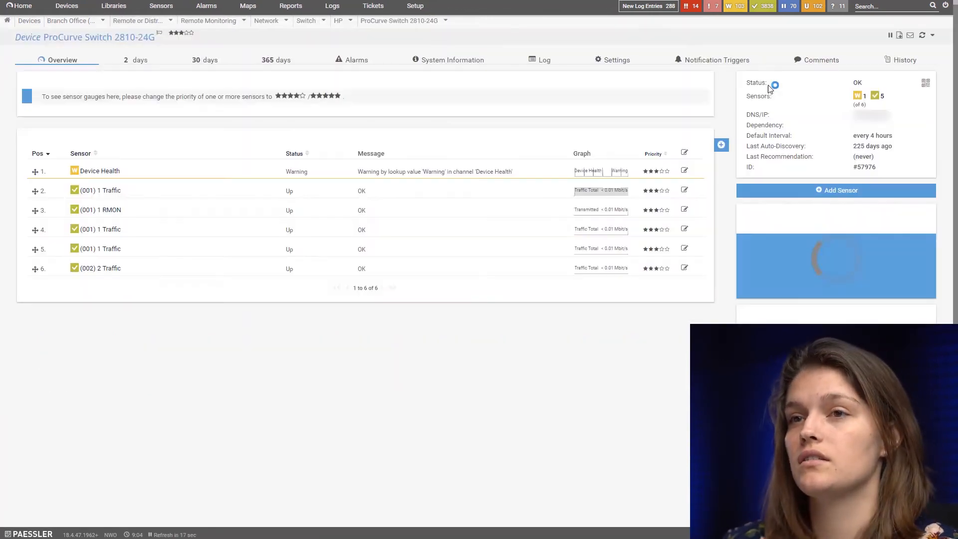
Open the ProCurve switch's device settings and turn off inheritance for the SNMP Compatibility Options.
left_click(619, 61)
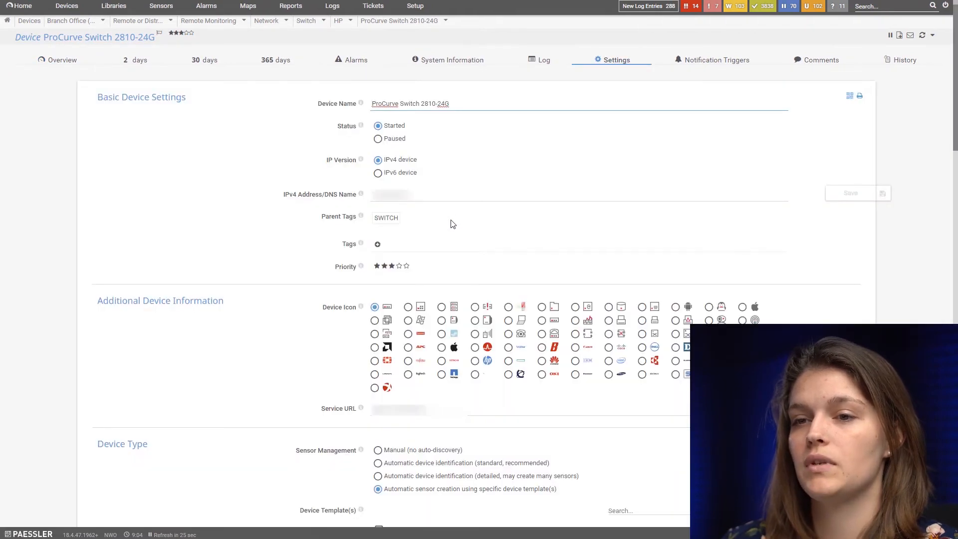
scroll(449, 222, "down", 10)
scroll(449, 222, "down", 6)
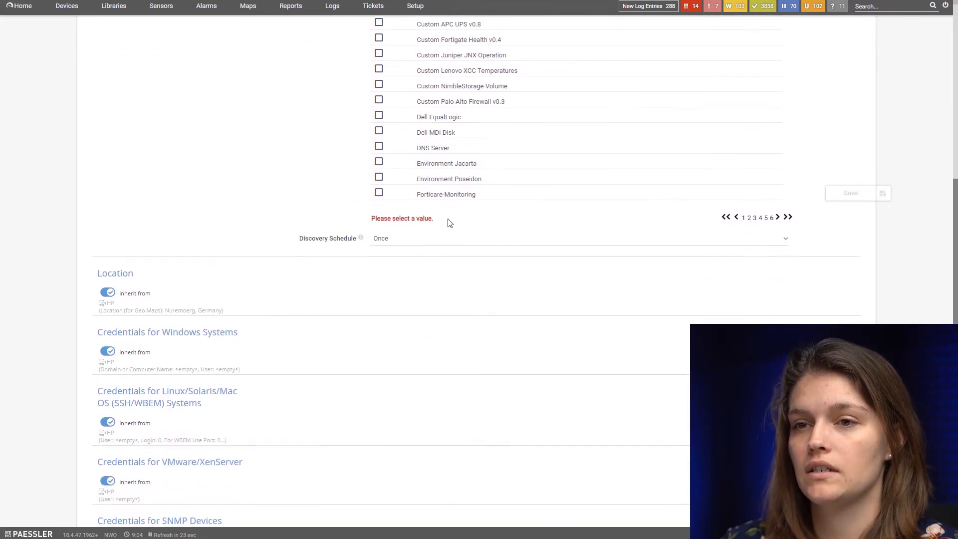
scroll(449, 222, "down", 4)
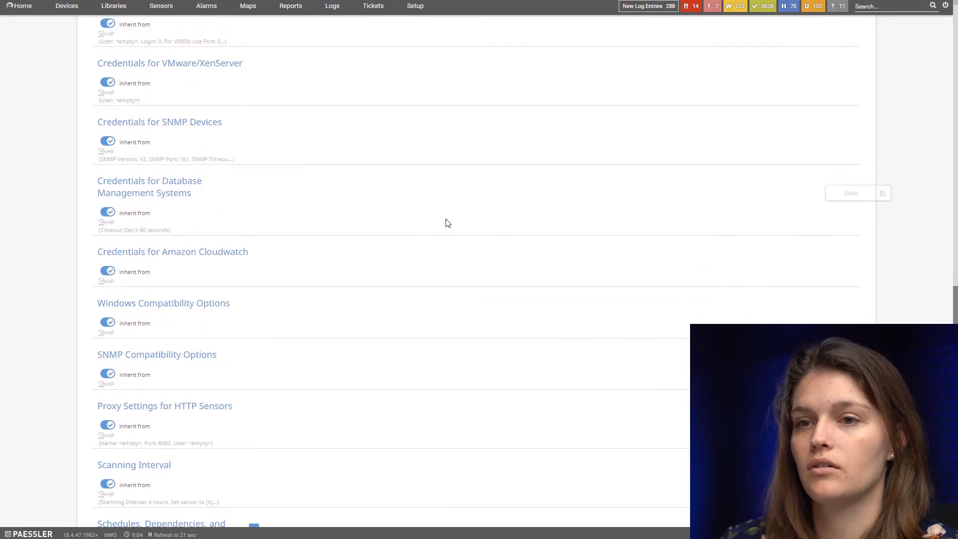
scroll(261, 270, "down", 1)
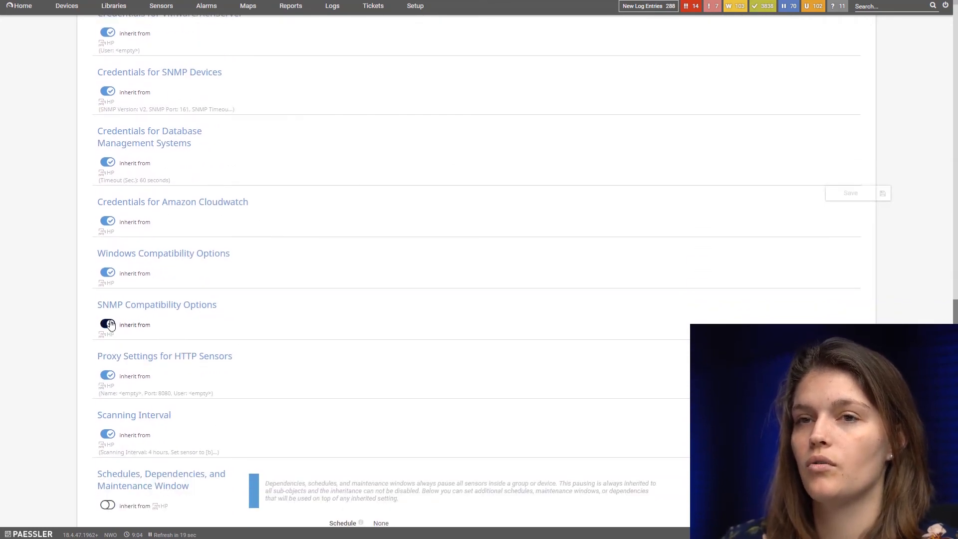
left_click(108, 324)
Examine the switch's SNMP Compatibility Options, including overflow values, 64-bit counters, request mode, port name template and port identification.
scroll(193, 310, "down", 2)
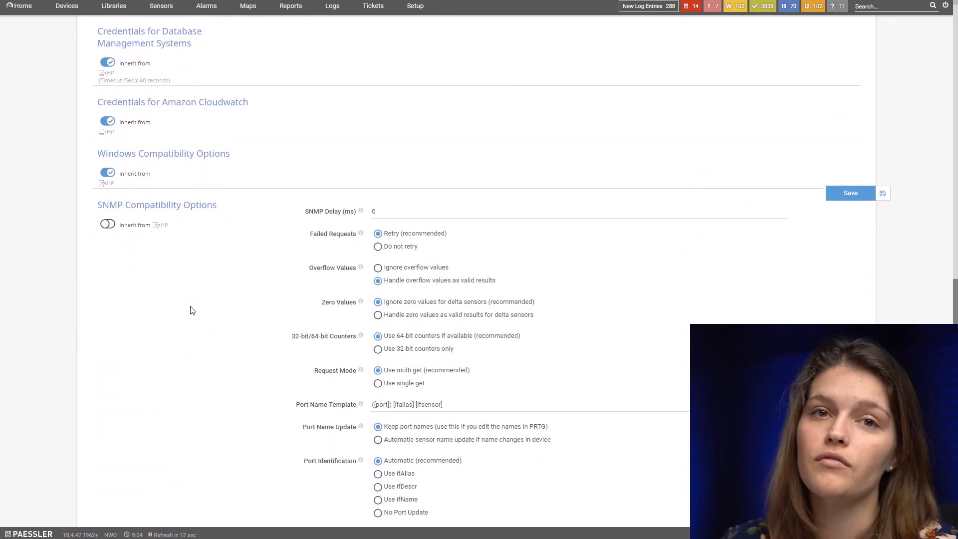
scroll(192, 310, "down", 2)
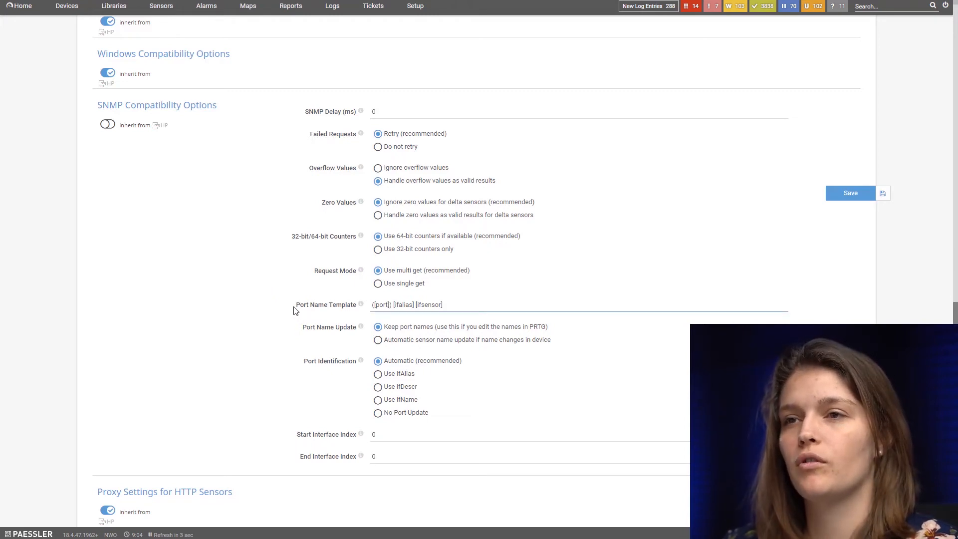
mouse_move(363, 172)
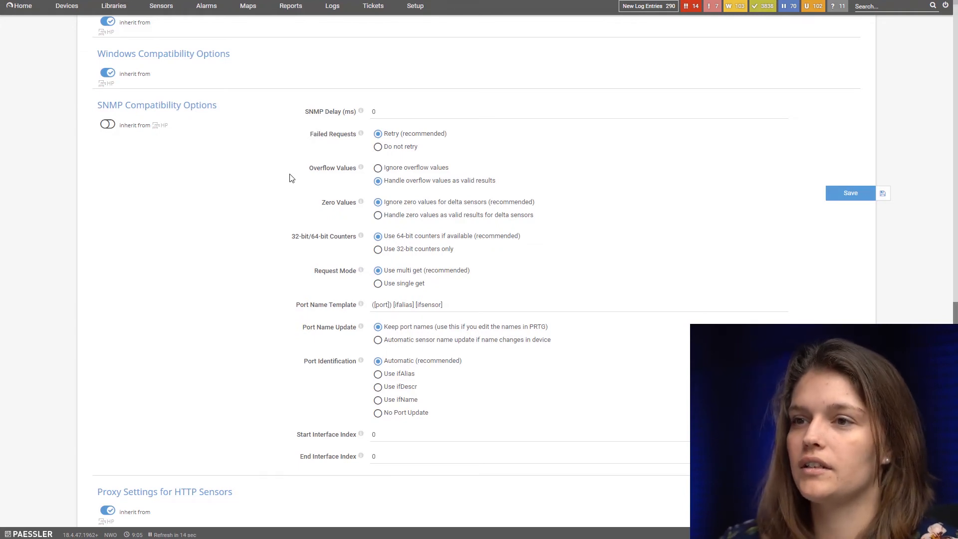
scroll(300, 178, "down", 1)
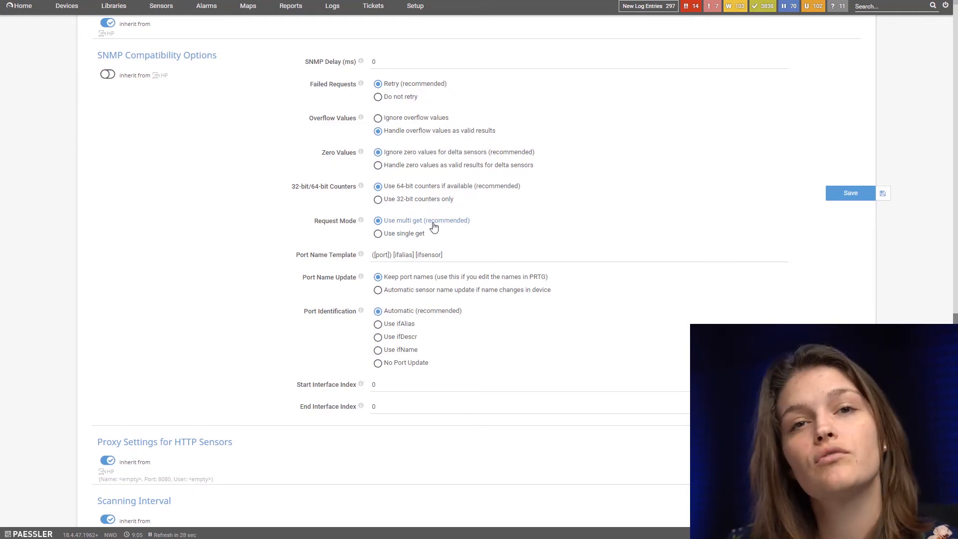
scroll(434, 227, "down", 1)
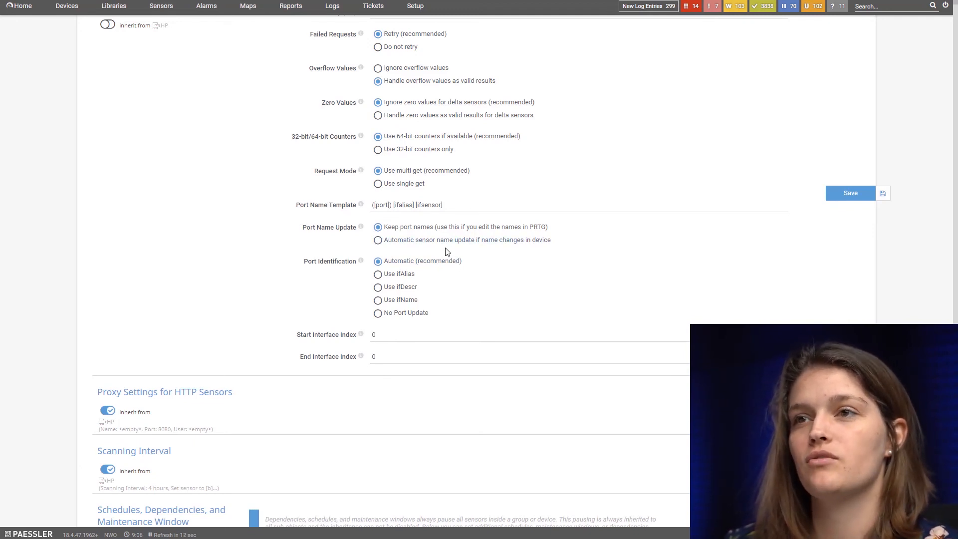
scroll(434, 237, "up", 15)
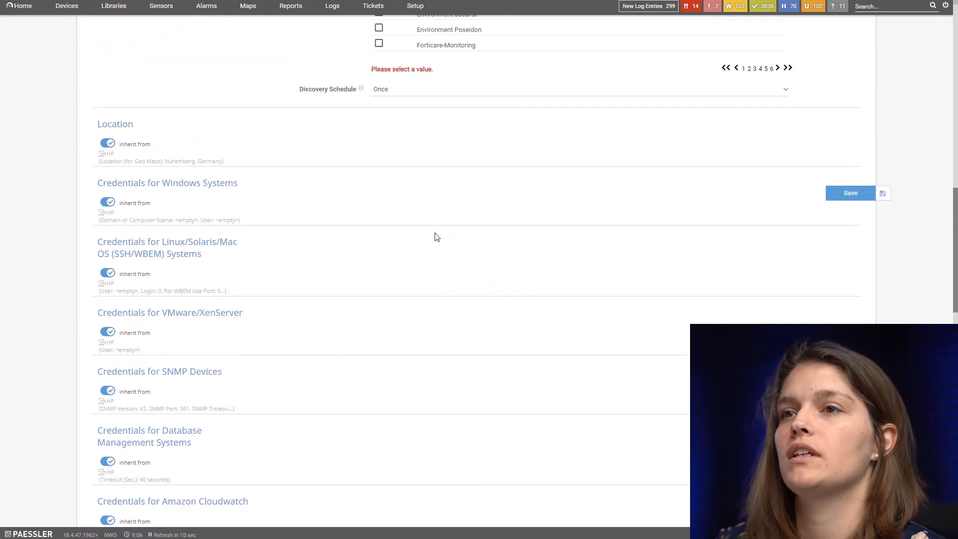
scroll(433, 234, "up", 7)
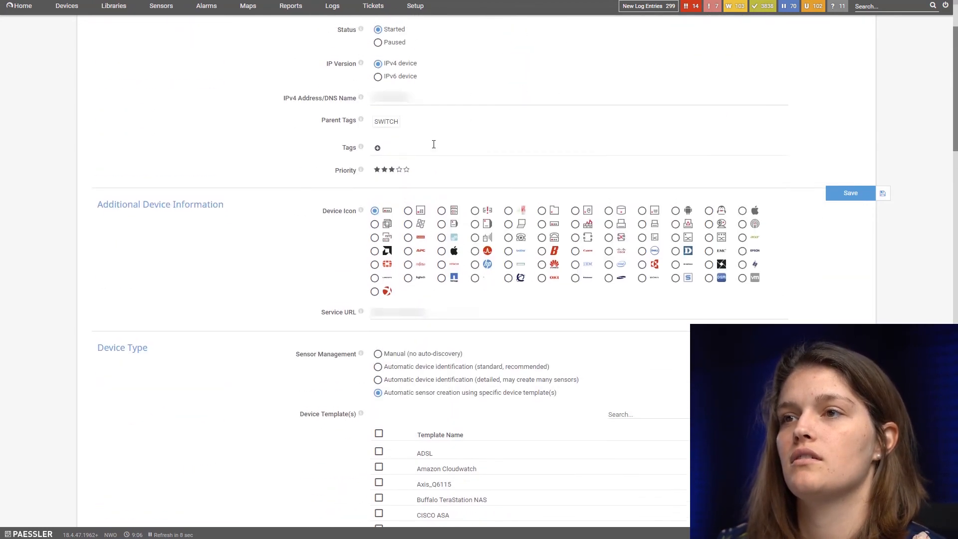
Return to the ProCurve switch's overview, start adding a sensor, search for "rmon" and choose the SNMP RMON sensor type.
mouse_move(385, 22)
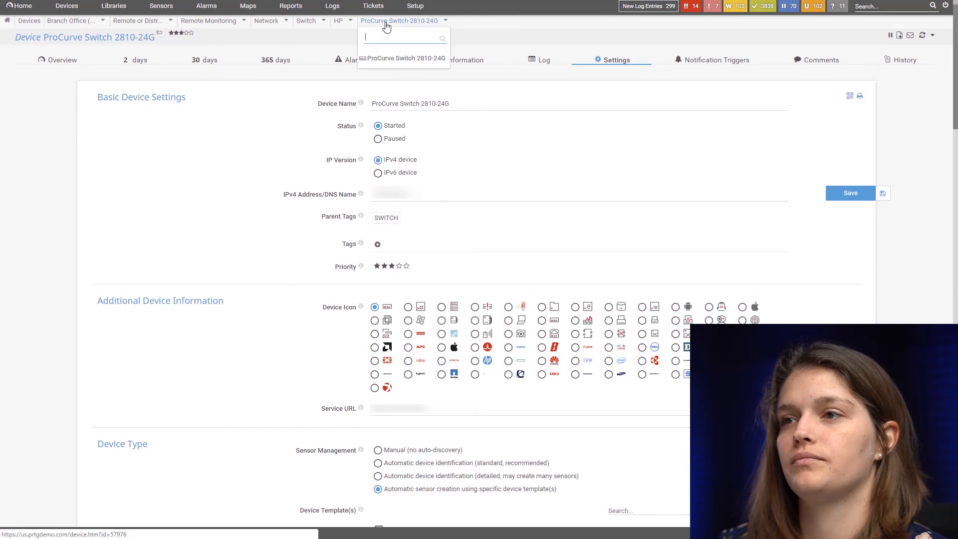
left_click(386, 59)
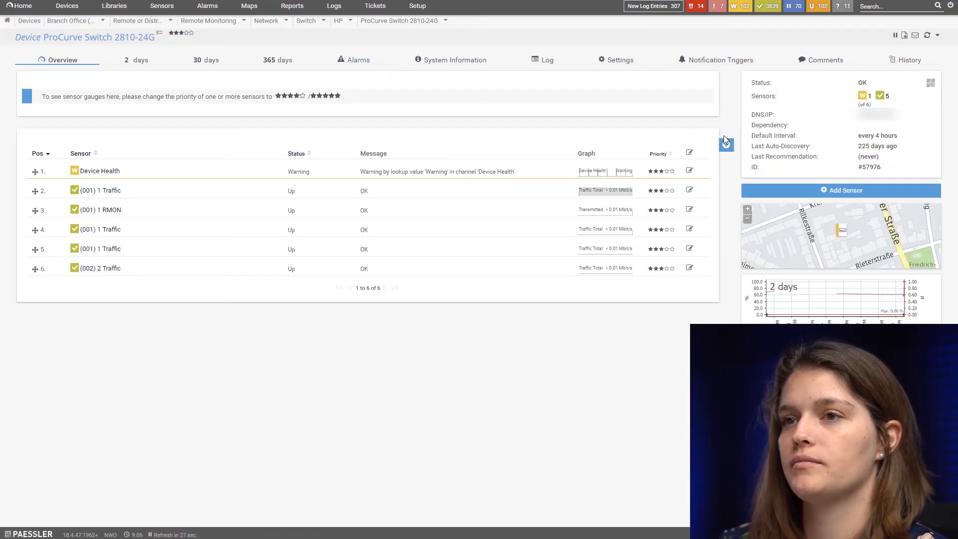
left_click(711, 145)
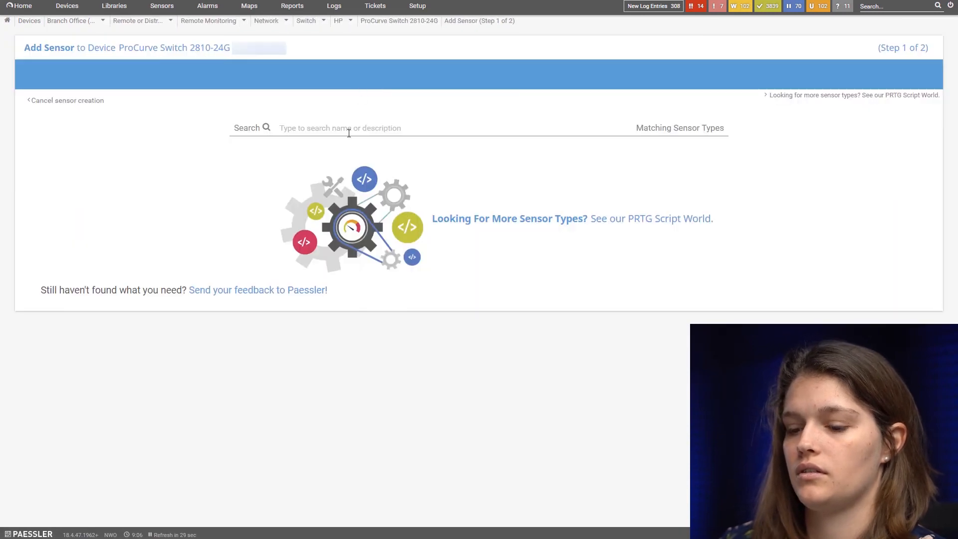
left_click(393, 208)
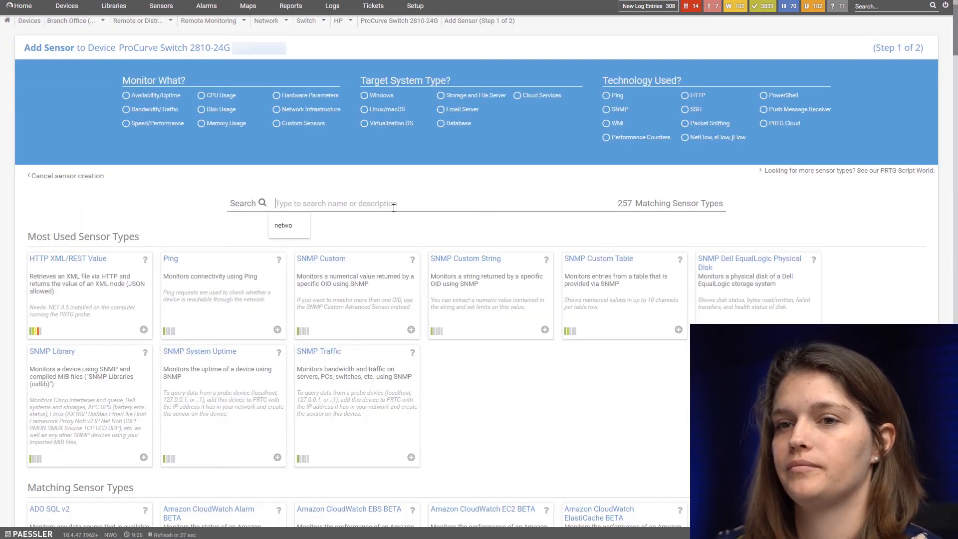
type("rmon")
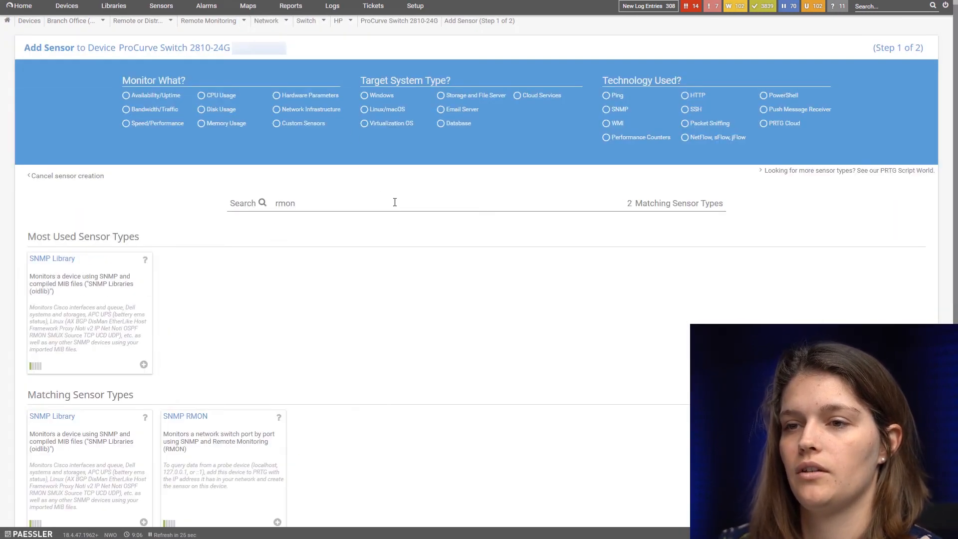
scroll(127, 369, "down", 1)
scroll(128, 368, "down", 3)
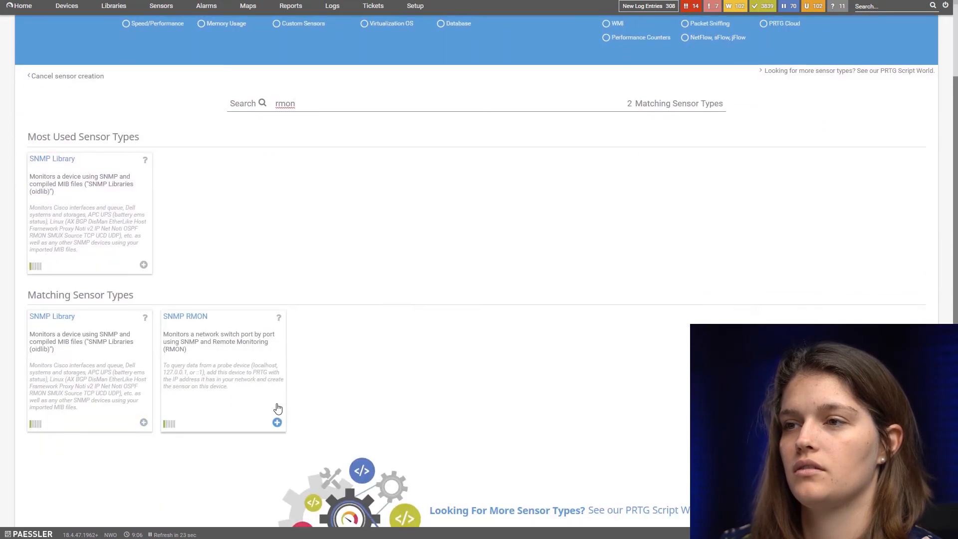
left_click(278, 421)
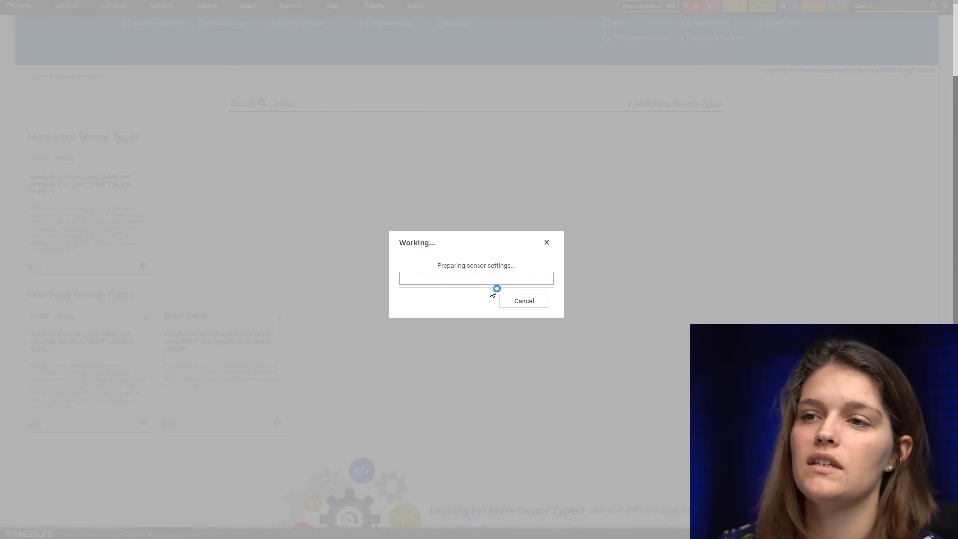
Select the ports (001) 1 RMON and (002) 2 RMON and create the SNMP RMON sensors.
scroll(491, 295, "down", 2)
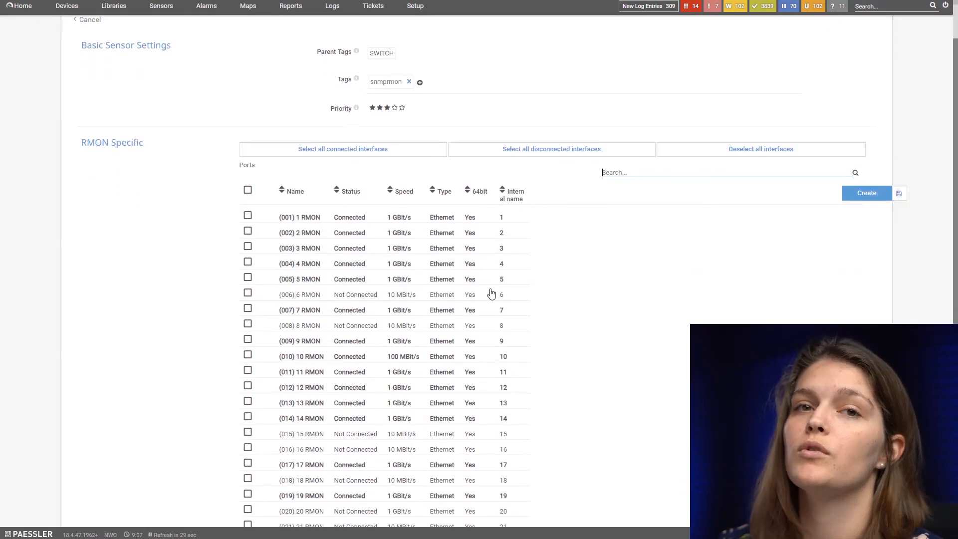
left_click(335, 218)
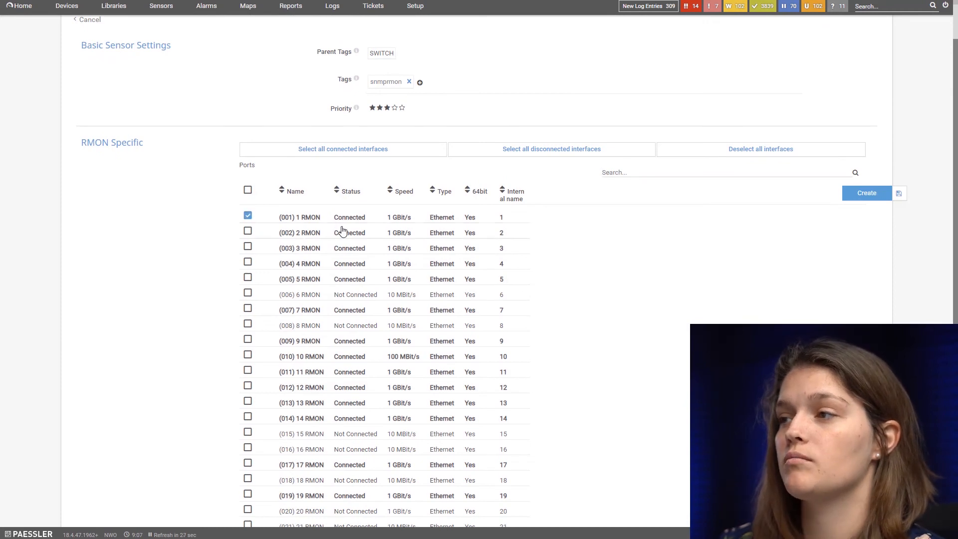
left_click(343, 232)
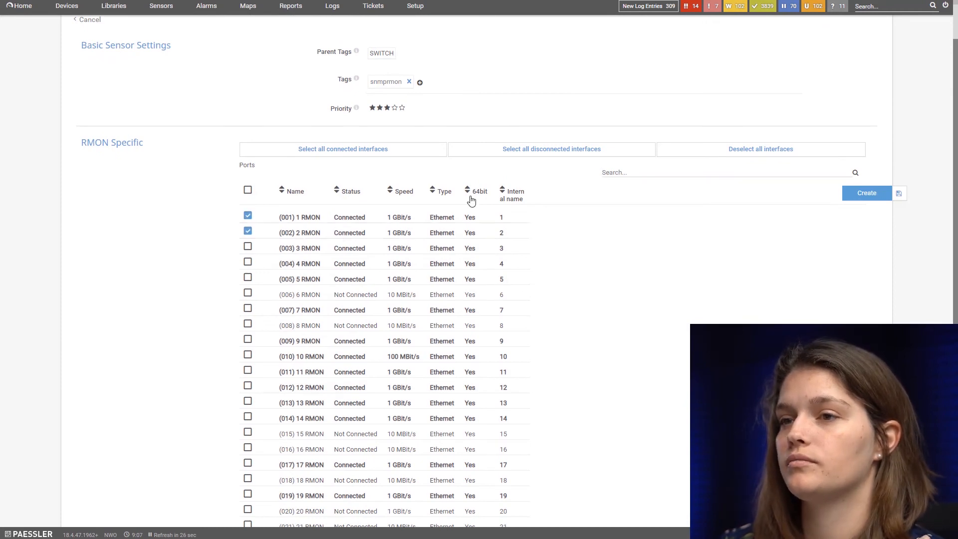
left_click(868, 194)
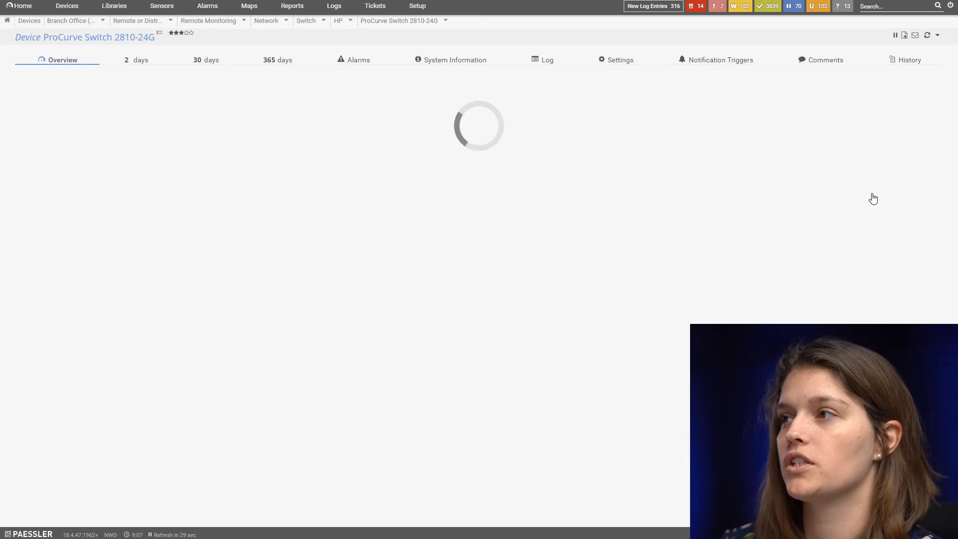
Scan the switch immediately and open the newly added (001) 1 RMON sensor.
left_click(926, 38)
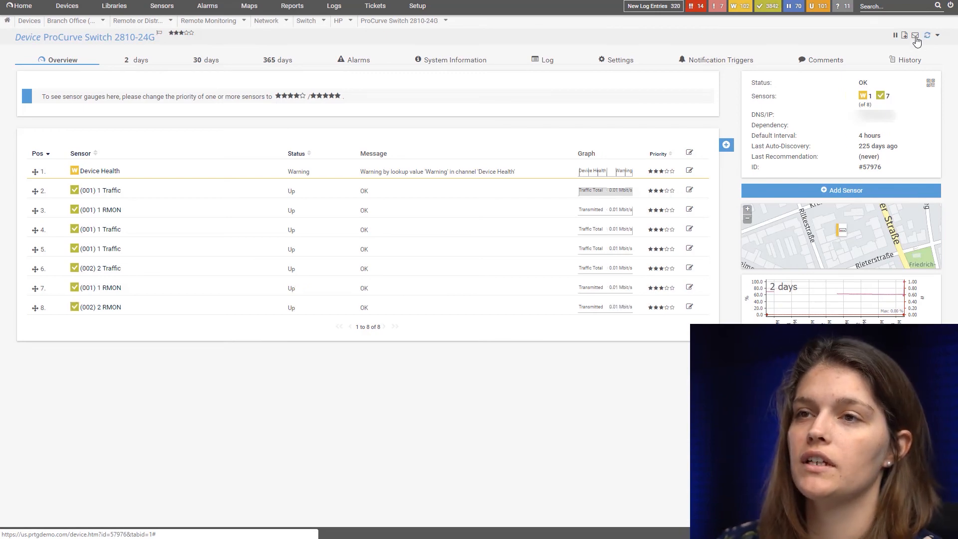
left_click(113, 289)
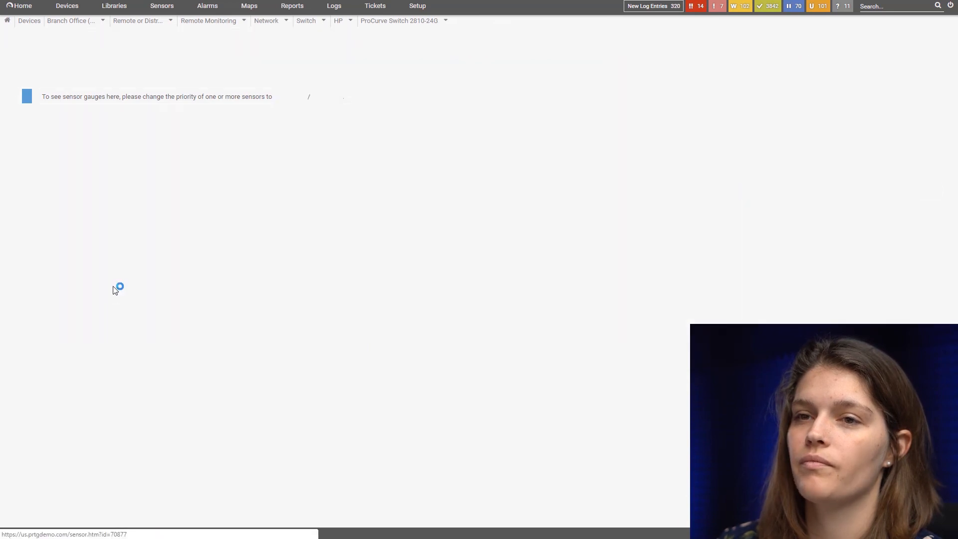